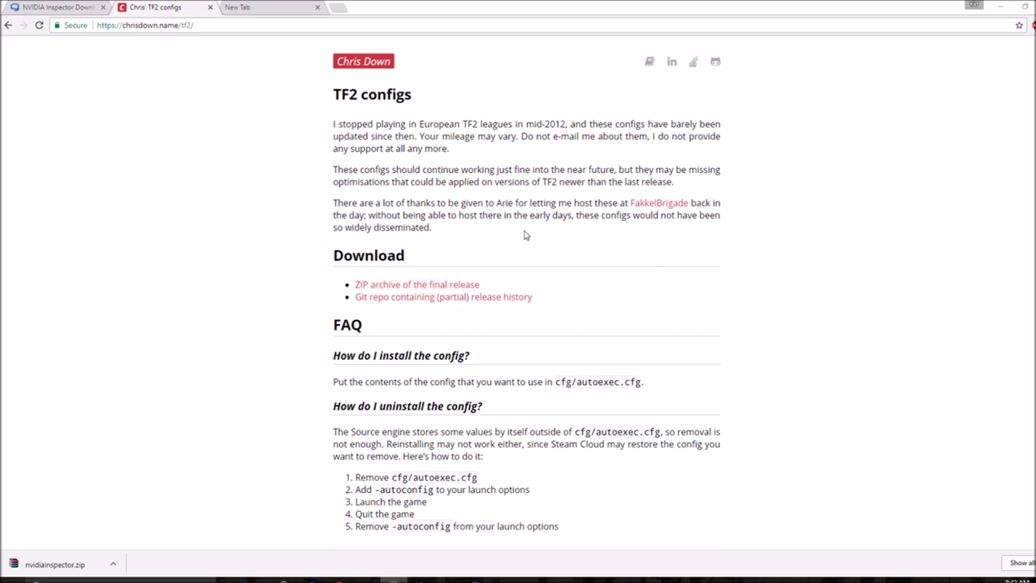
Scroll down the chrisdown.name/tf2 configs page toward its download links and install FAQ.
scroll(475, 257, down, 1)
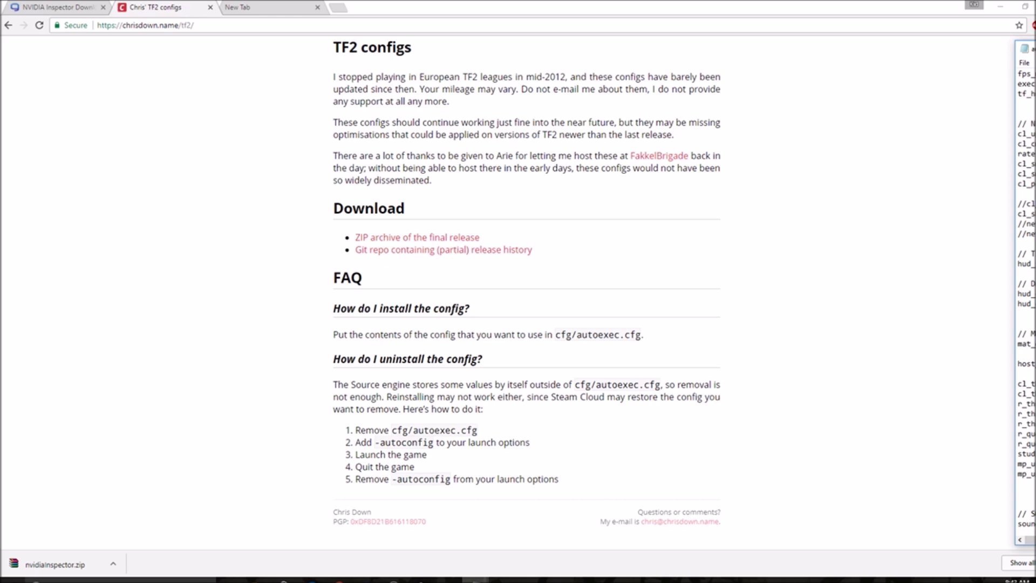
Minimize the Notepad window with Alt+Space, N and scroll the TF2 configs page back up.
key(alt)
key(alt+space)
key(n)
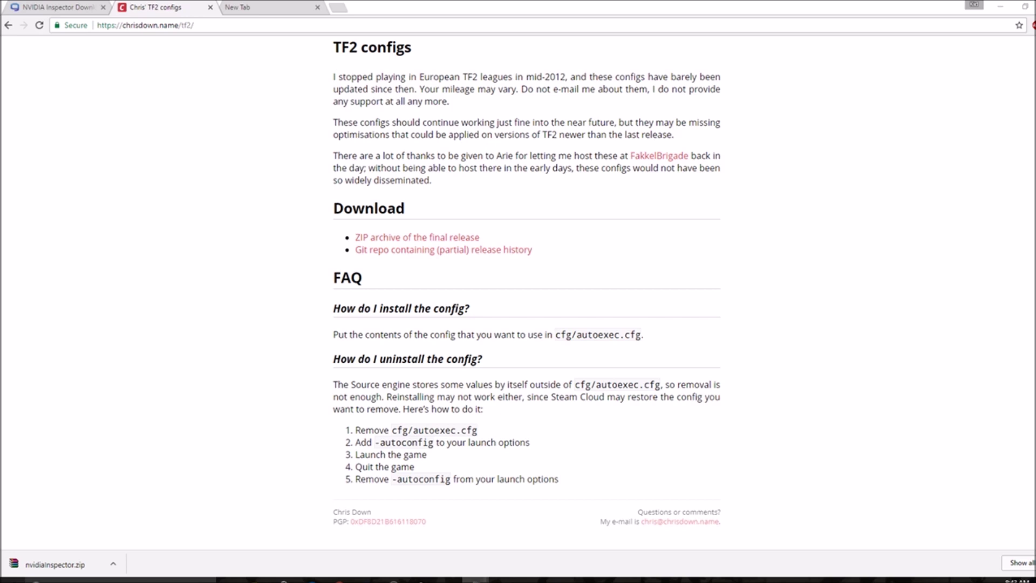
scroll(346, 167, up, 1)
Select the mat_filterlightmaps 1 and mat_filtertextures 1 lines, then mat_filtertextures 1 in the scoreboard alias.
click(212, 26)
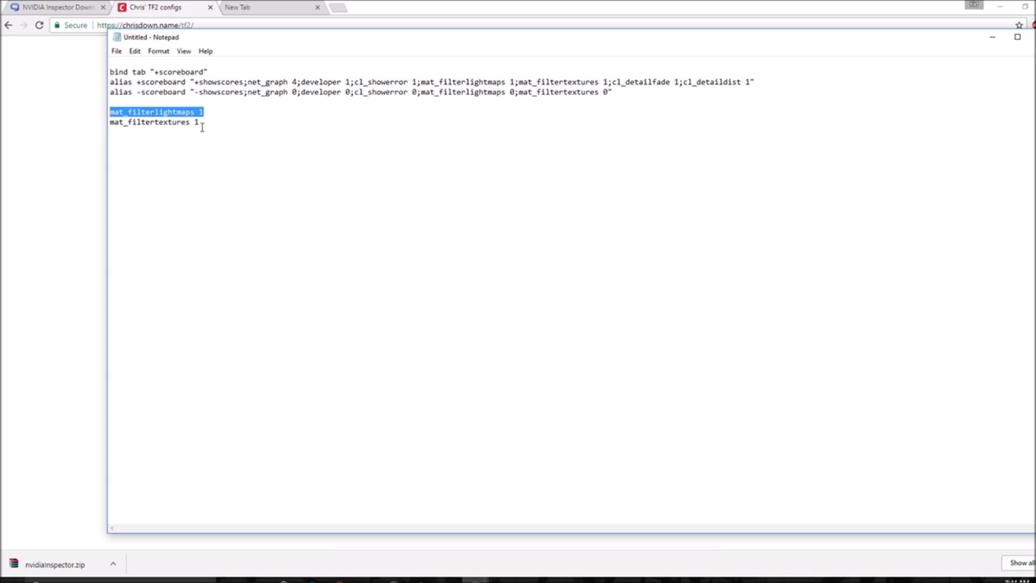
drag(211, 125, 114, 129)
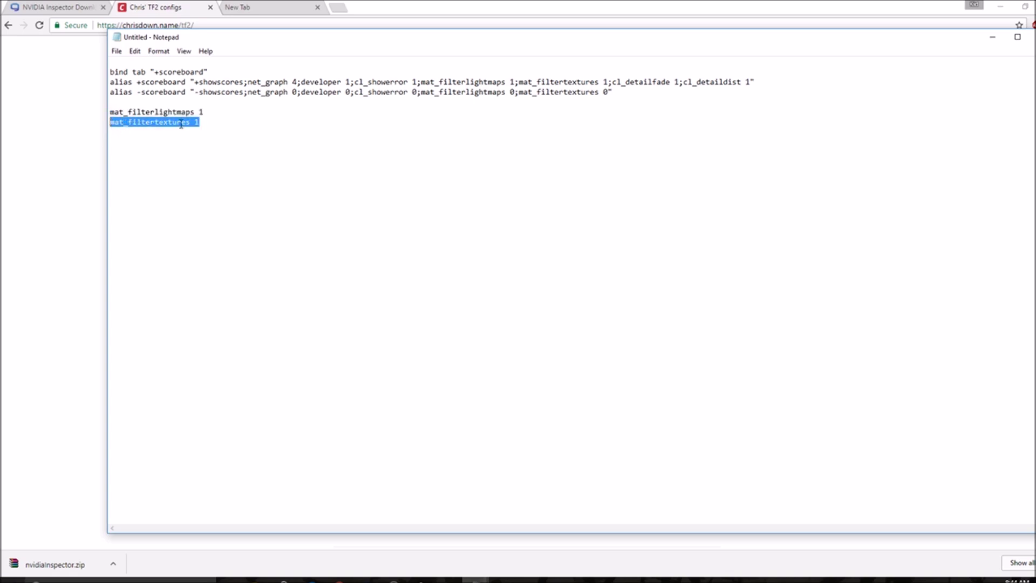
drag(202, 124, 112, 117)
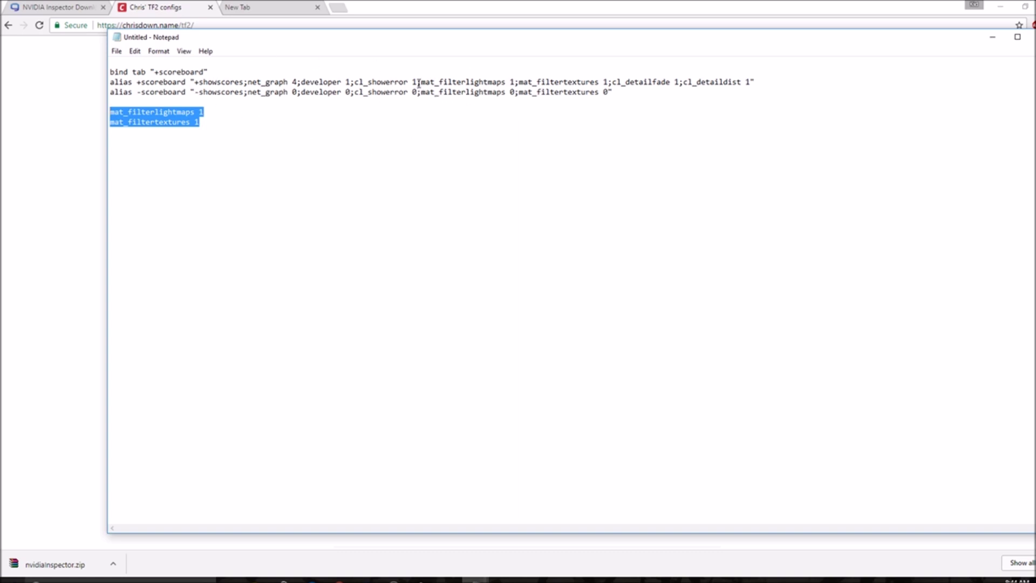
drag(419, 84, 608, 78)
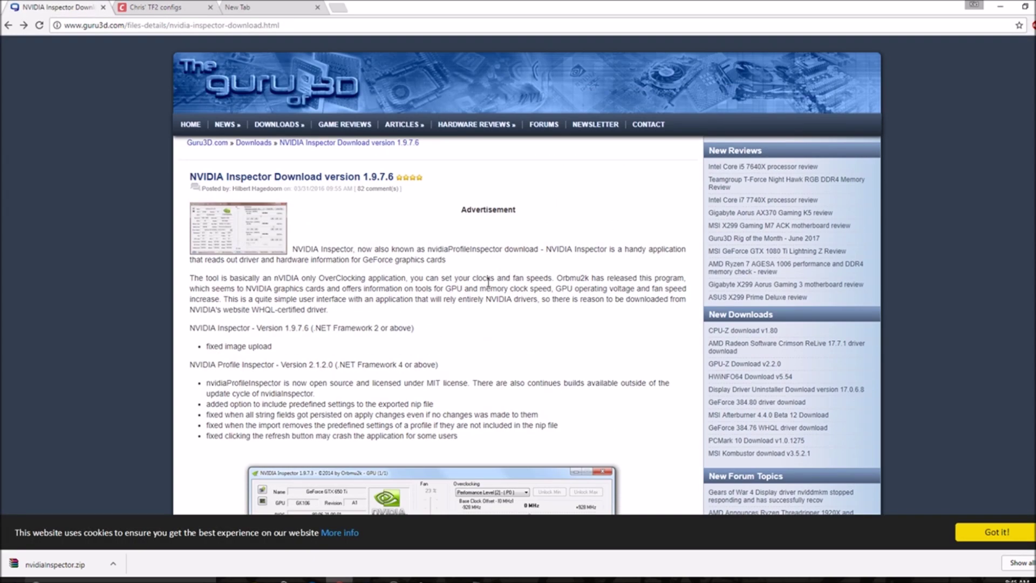
Scroll through the guru3d NVIDIA Inspector download page and select its web address.
scroll(488, 282, down, 2)
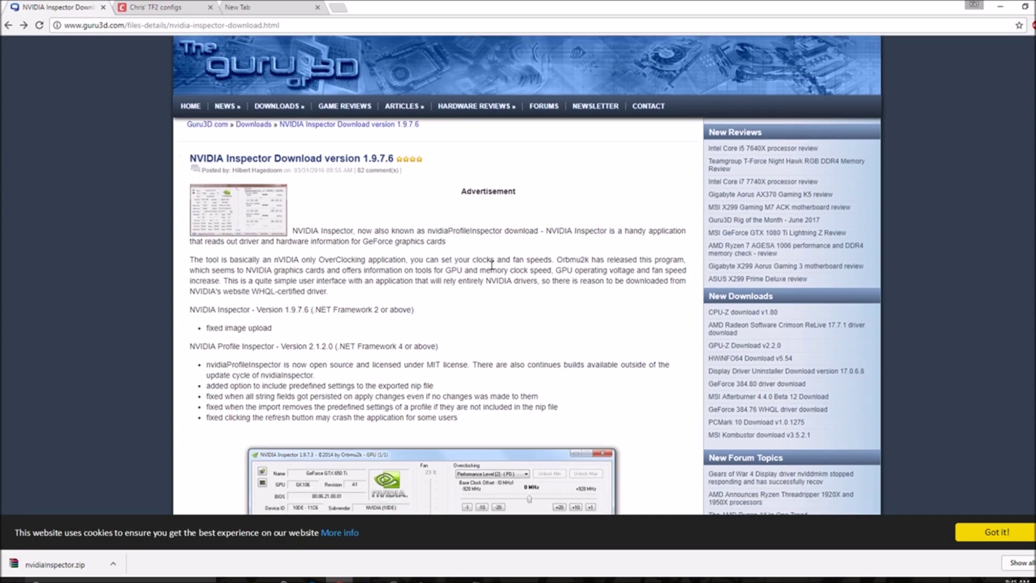
scroll(474, 256, down, 2)
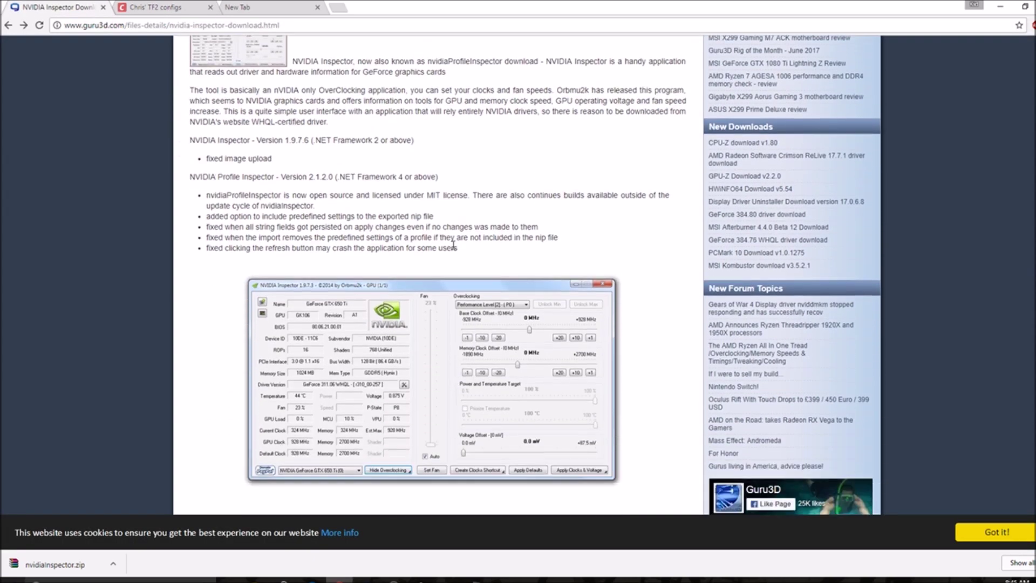
scroll(410, 225, up, 1)
scroll(404, 229, up, 1)
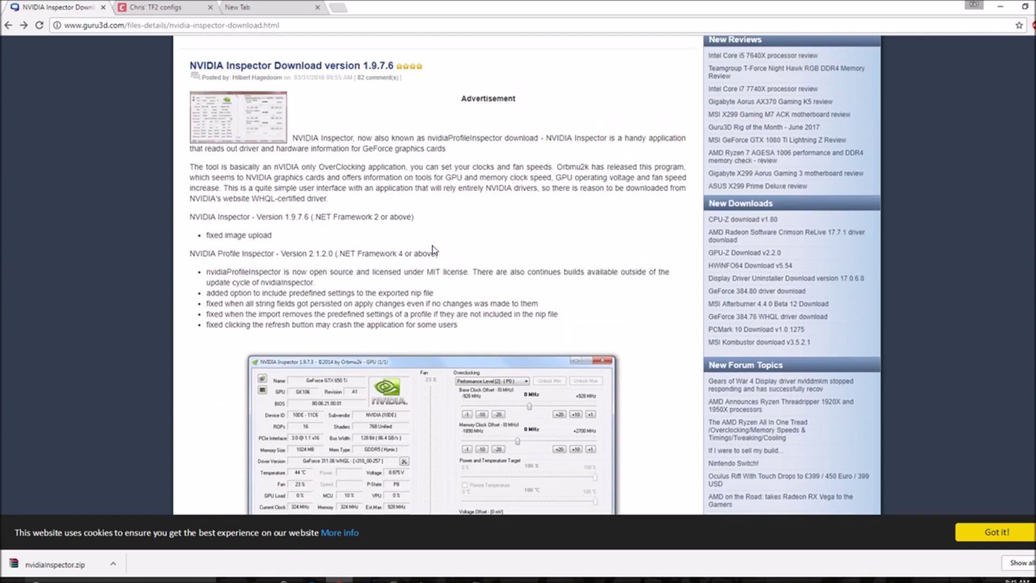
scroll(433, 245, down, 4)
scroll(221, 108, up, 7)
click(220, 25)
scroll(495, 252, down, 5)
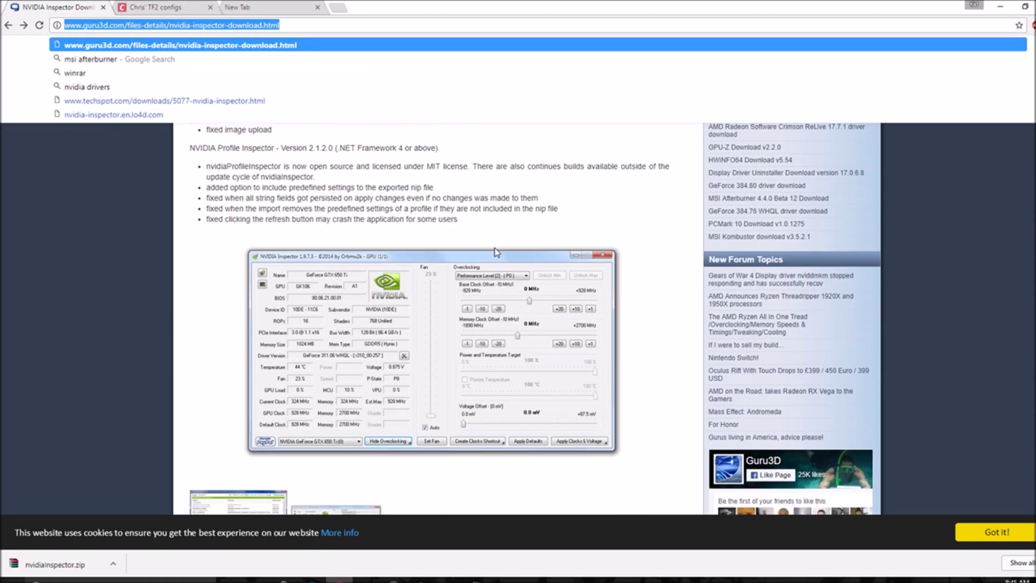
scroll(497, 252, down, 5)
click(146, 257)
scroll(324, 313, down, 1)
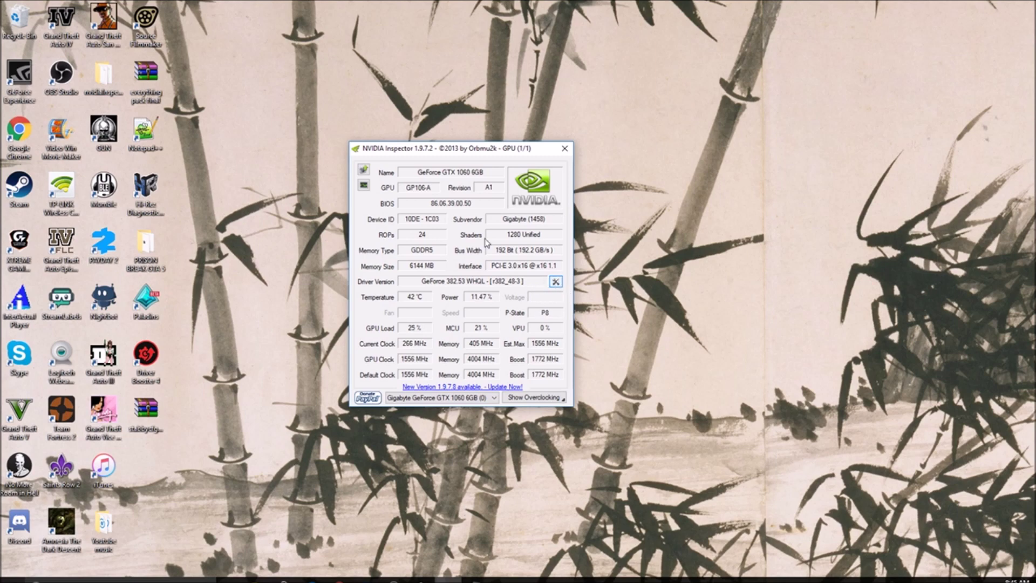
Open the driver profile settings, move the window right, and load the Team Fortress 2 profile.
click(555, 281)
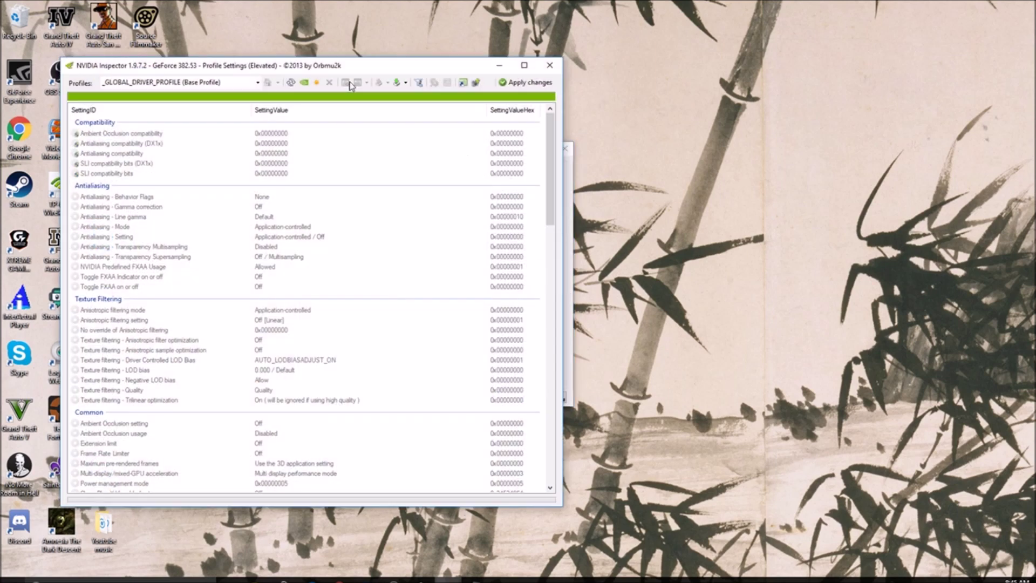
drag(271, 69, 442, 67)
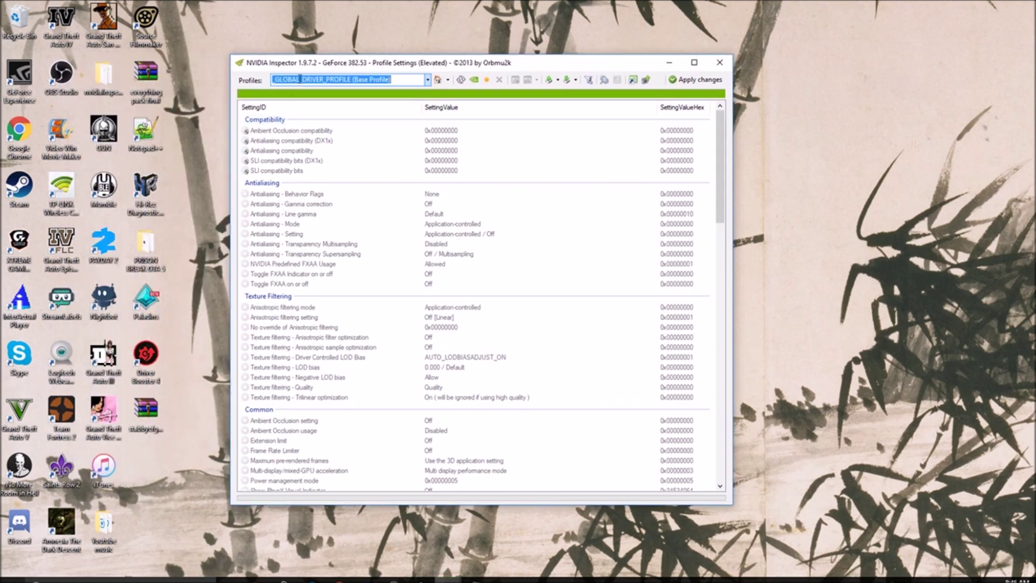
text(te)
key(Down)
key(Down)
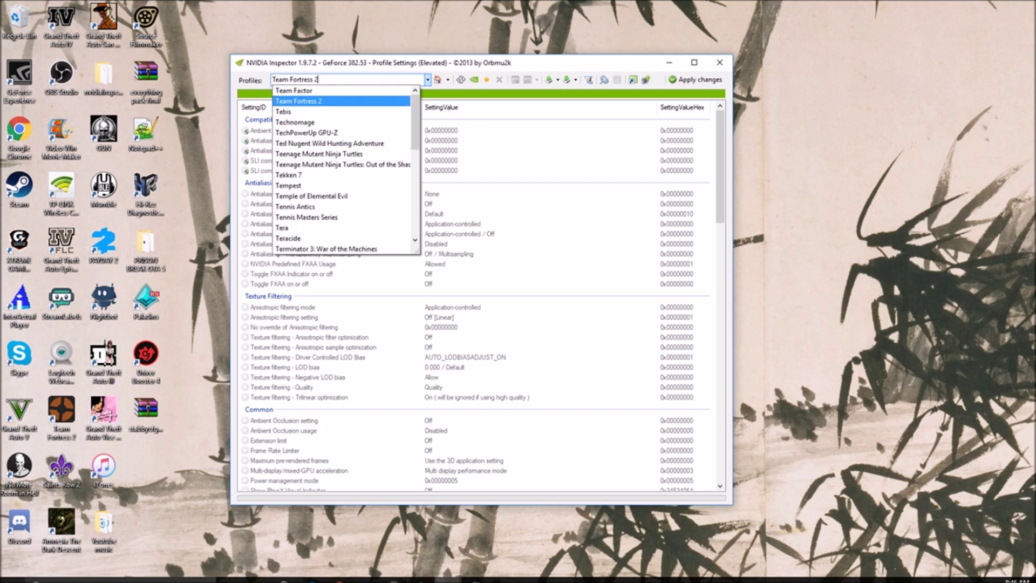
key(Return)
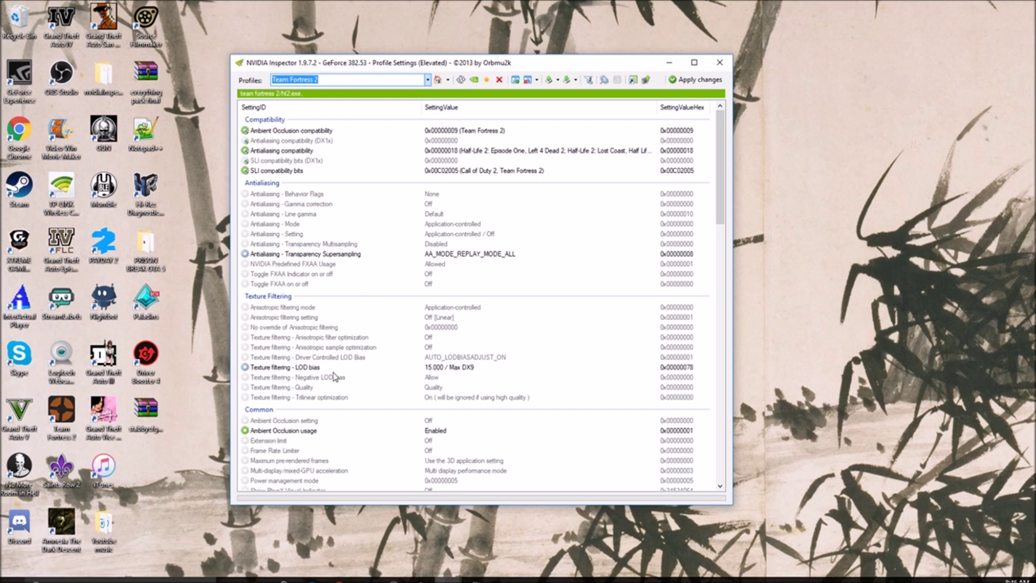
Choose 15.000 / Max DX9 for Texture filtering - LOD bias and apply the profile changes.
click(267, 369)
click(652, 368)
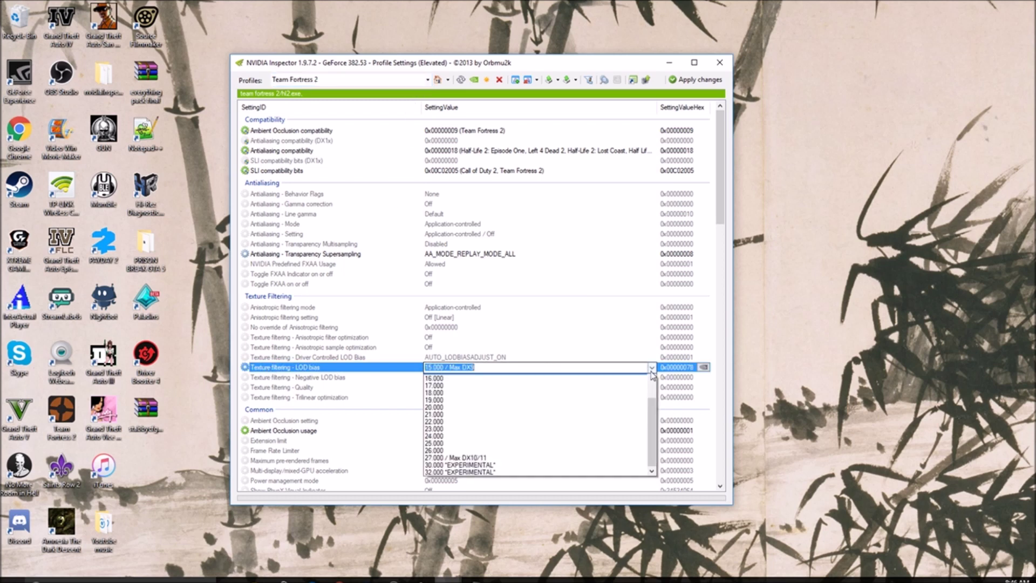
scroll(472, 388, up, 15)
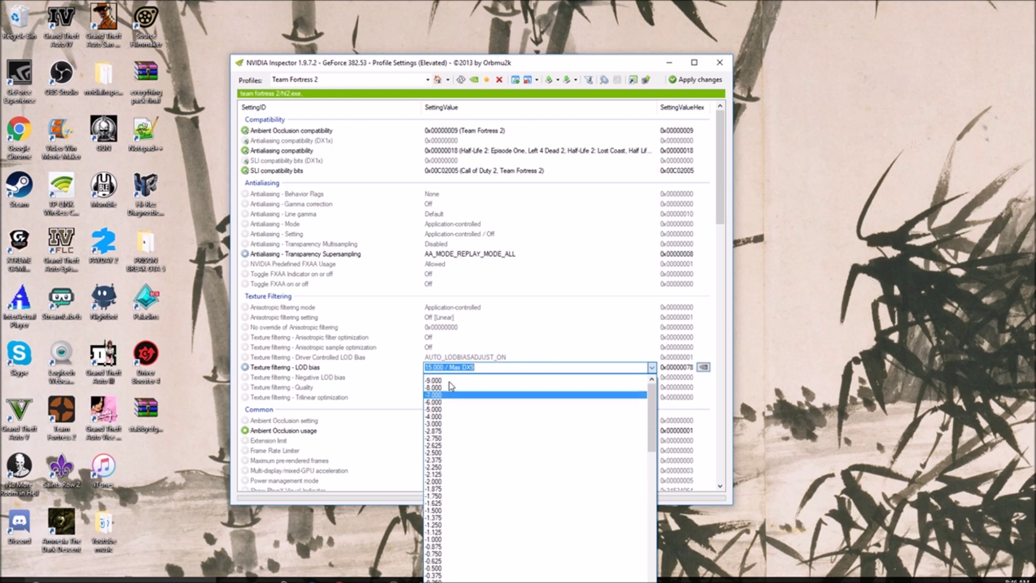
scroll(451, 386, down, 6)
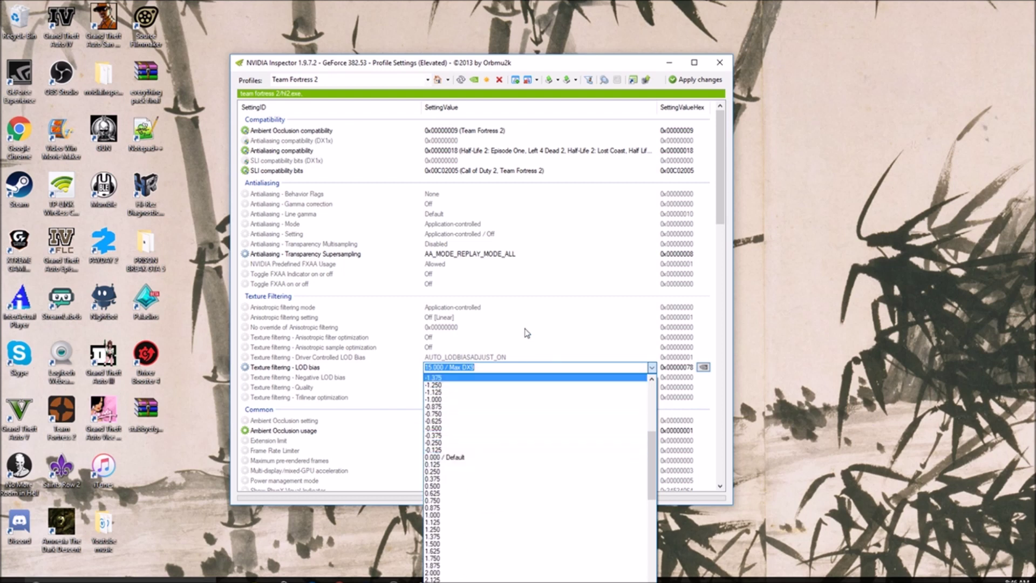
scroll(527, 333, down, 1)
scroll(470, 418, down, 9)
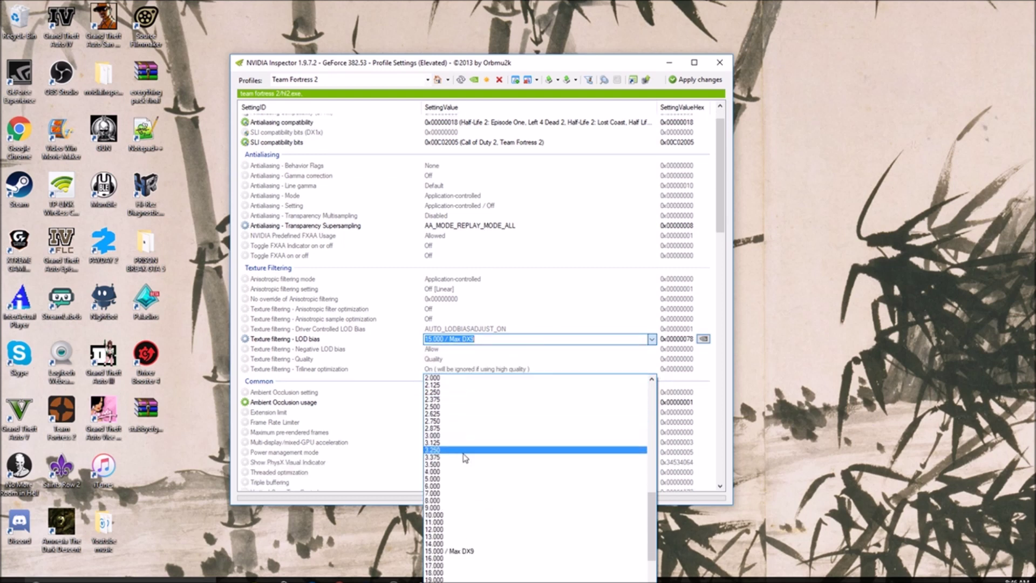
key(Escape)
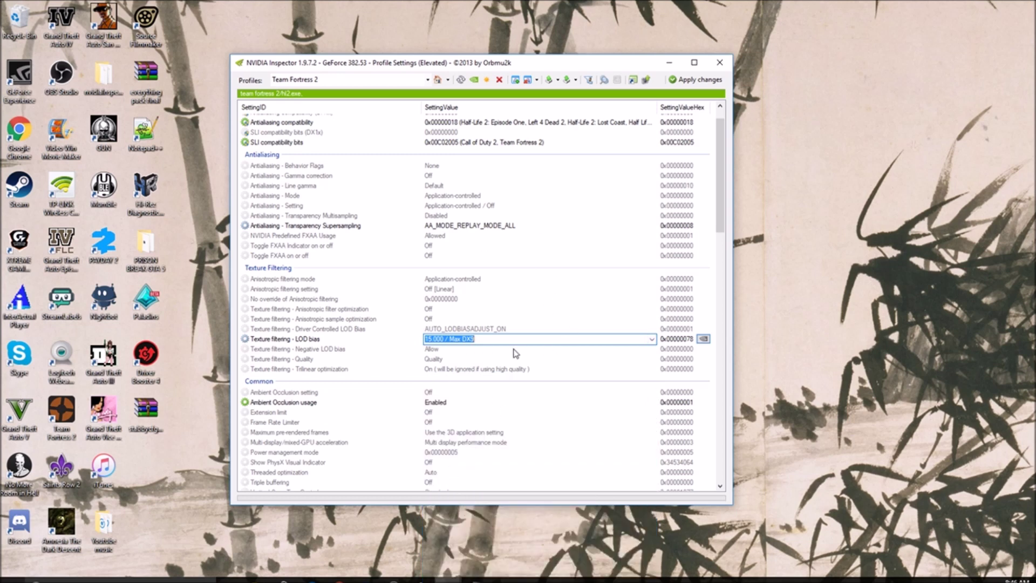
click(698, 81)
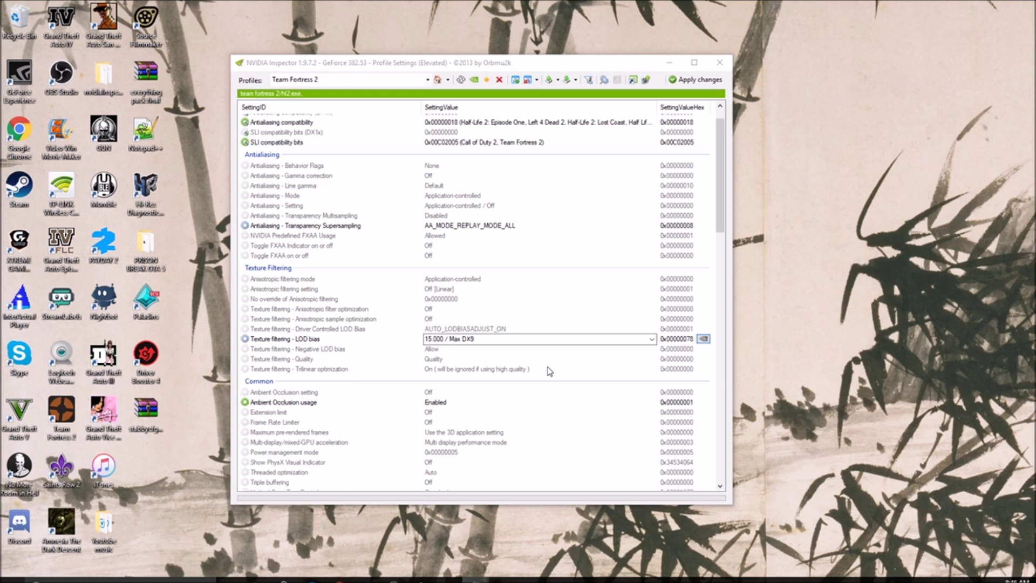
Change the LOD bias back from 14.000 to 15.000 / Max DX9 and view the transparency supersampling options.
scroll(518, 197, up, 1)
text(14.000)
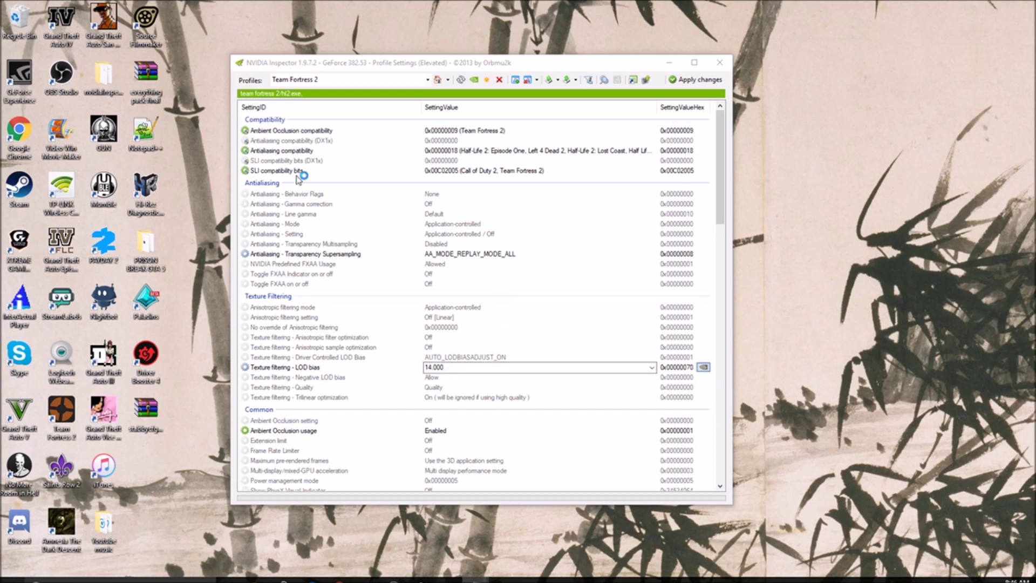
click(538, 369)
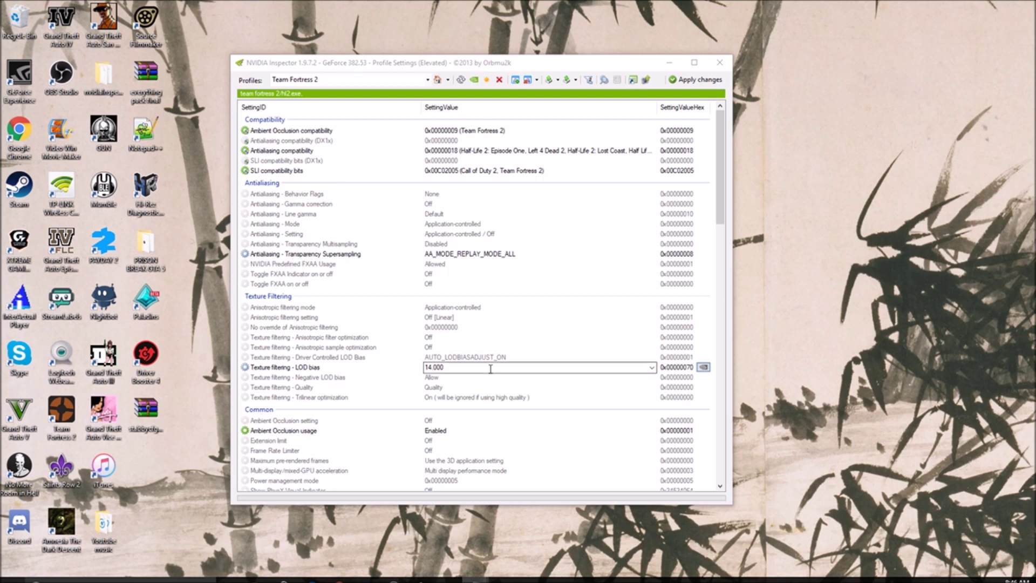
click(651, 367)
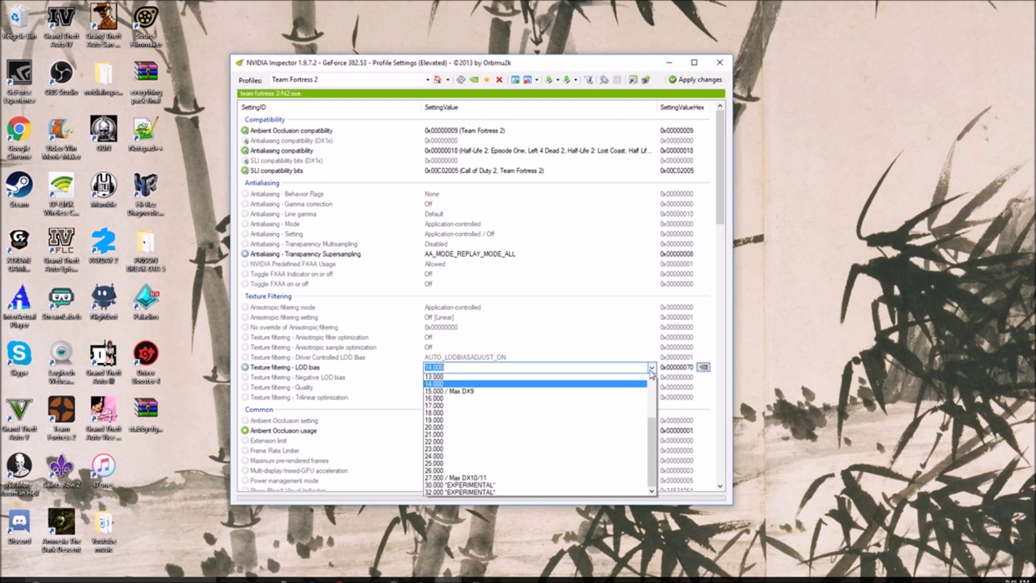
click(462, 487)
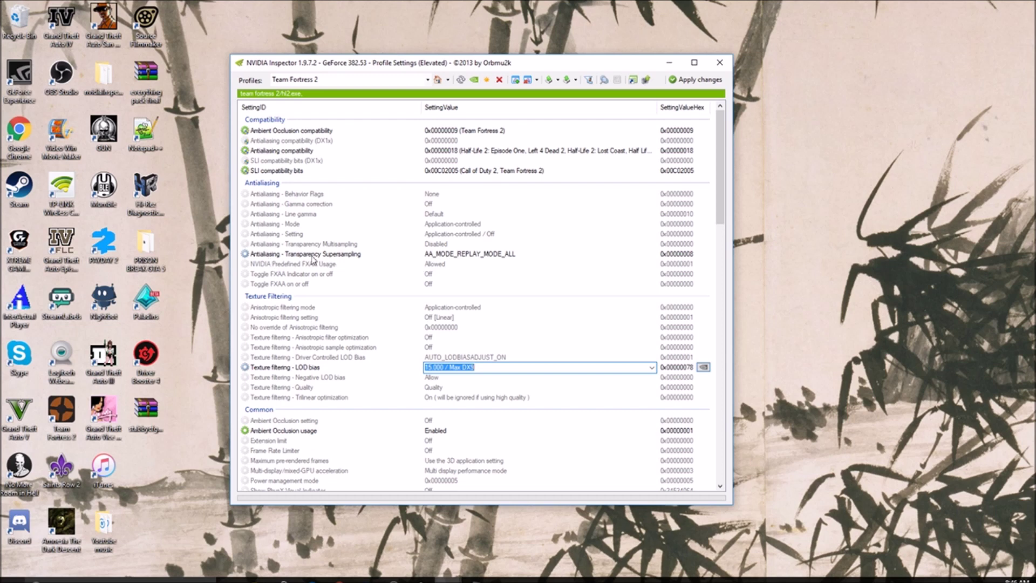
click(645, 255)
click(652, 255)
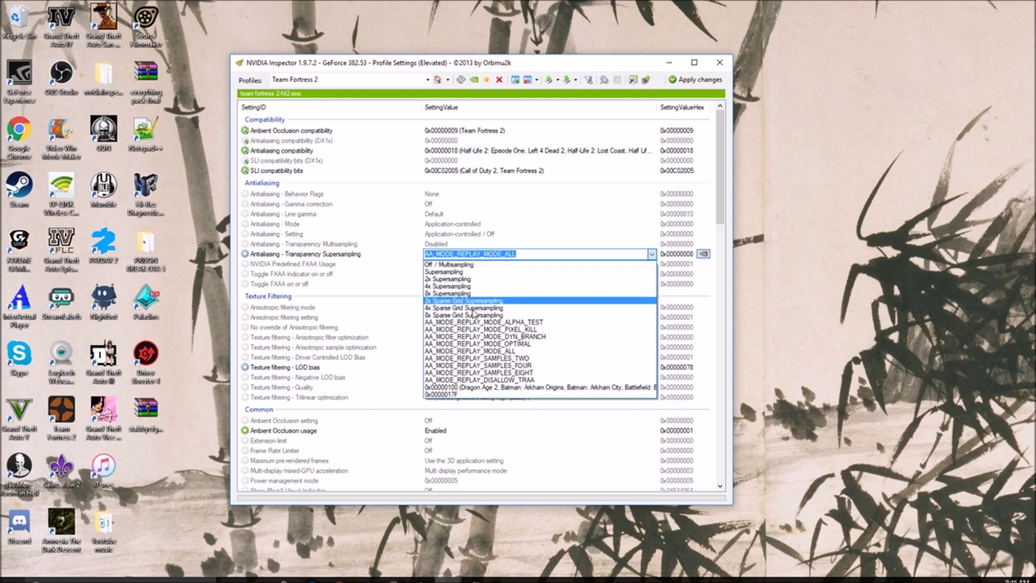
Leave transparency supersampling at AA_MODE_REPLAY_MODE_ALL and switch to the bat in Team Fortress 2.
click(520, 254)
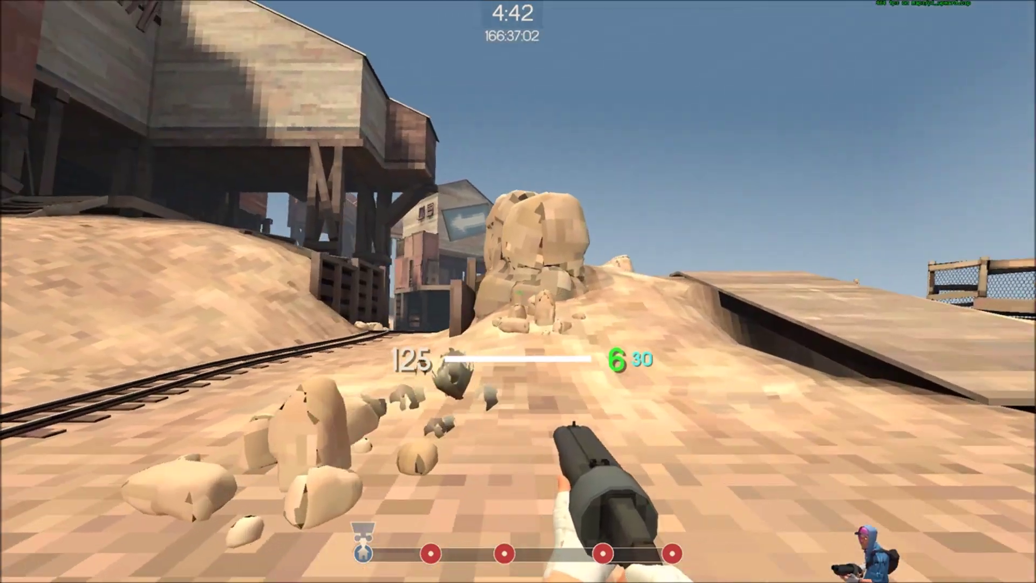
key(3)
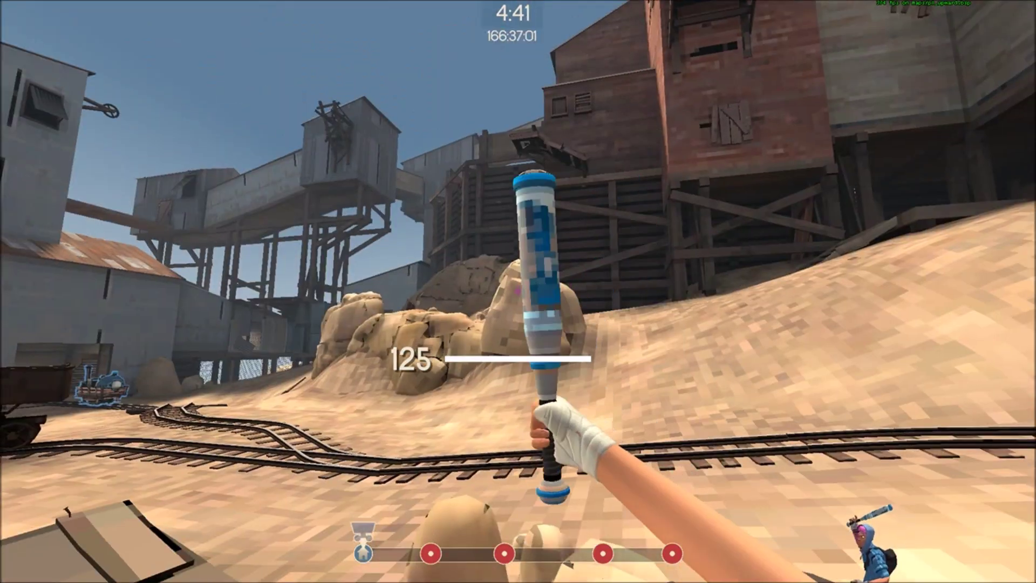
Walk past the rocks and wooden building, swapping scattergun and Bonk! can to inspect blocky textures.
key(w)
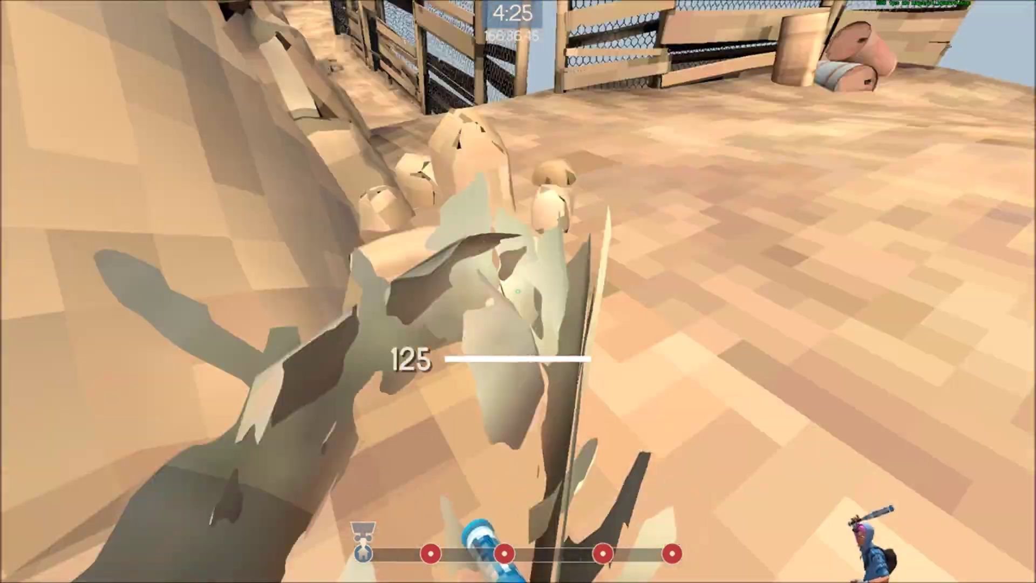
key(w)
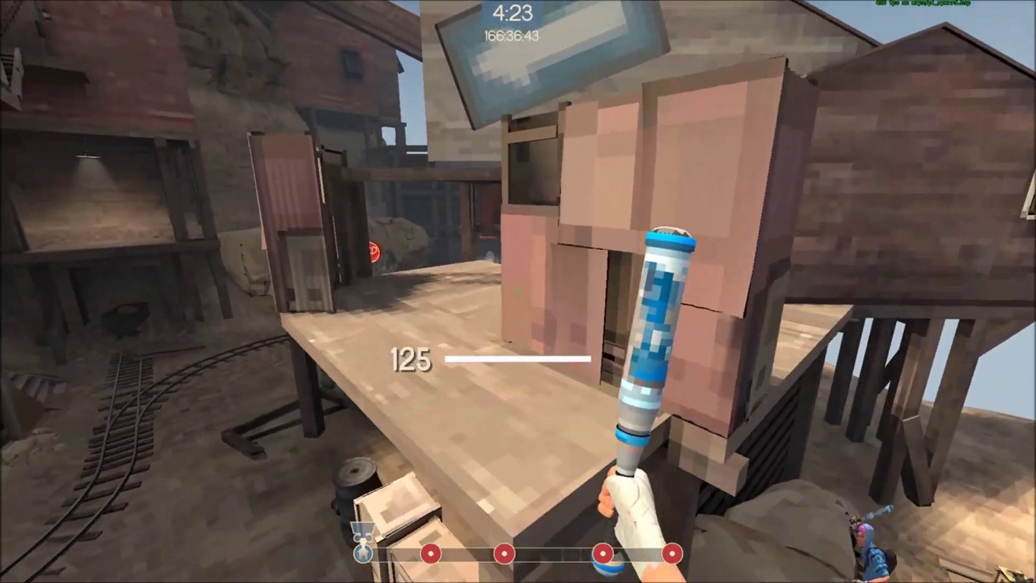
key(1)
key(2)
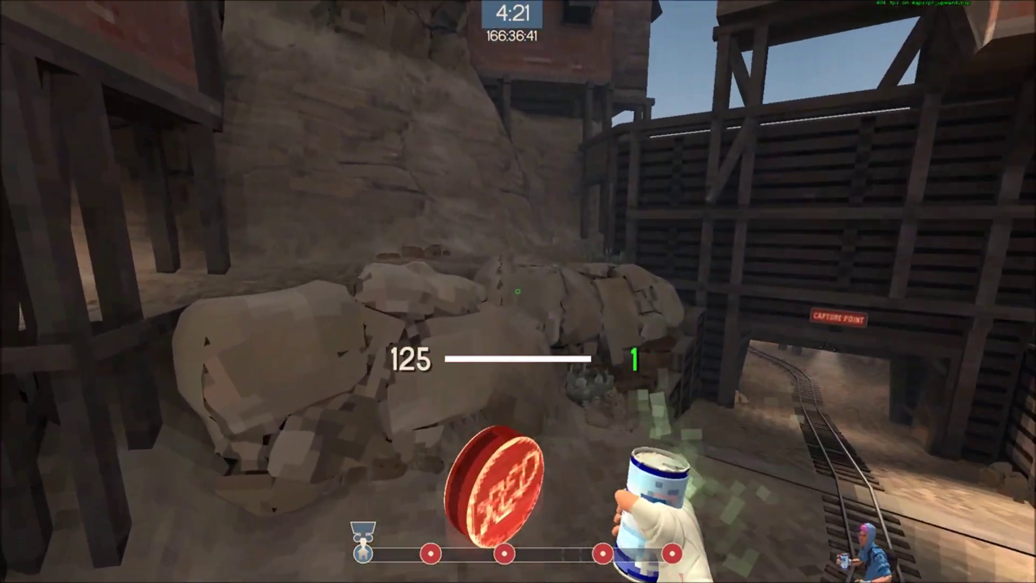
key(w)
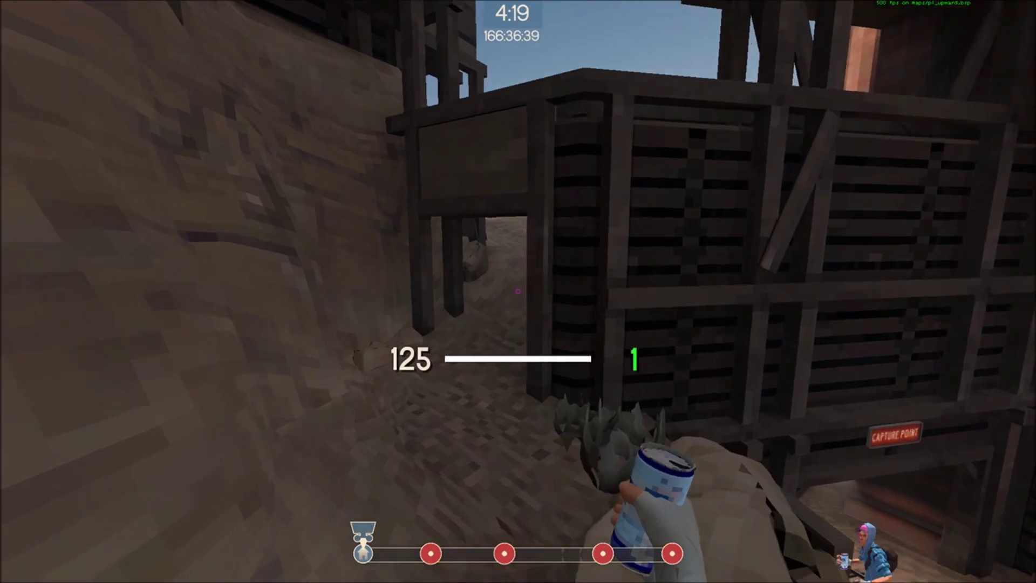
key(1)
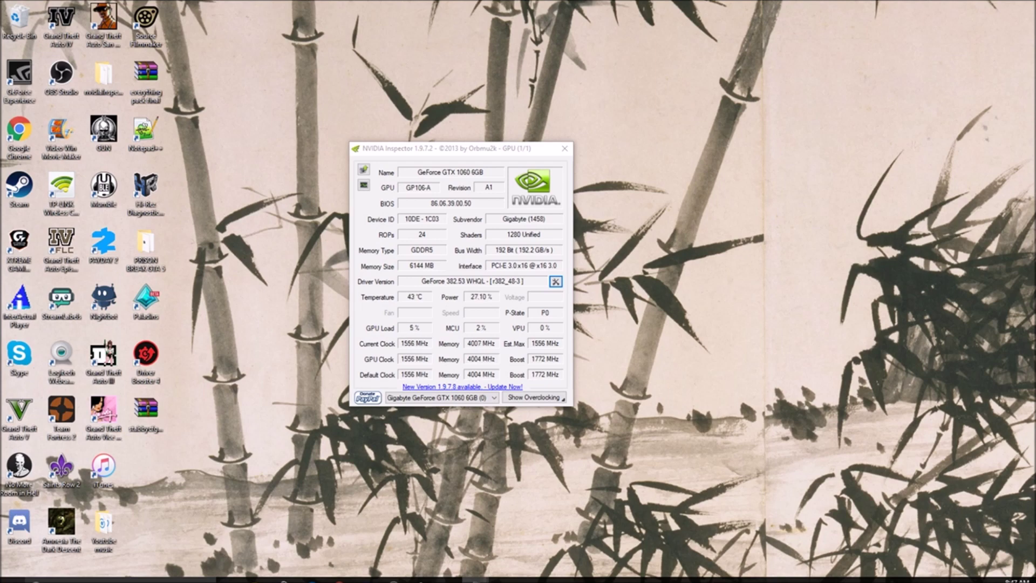
Reopen the Team Fortress 2 profile and confirm transparency supersampling remains AA_MODE_REPLAY_MODE_ALL.
click(555, 281)
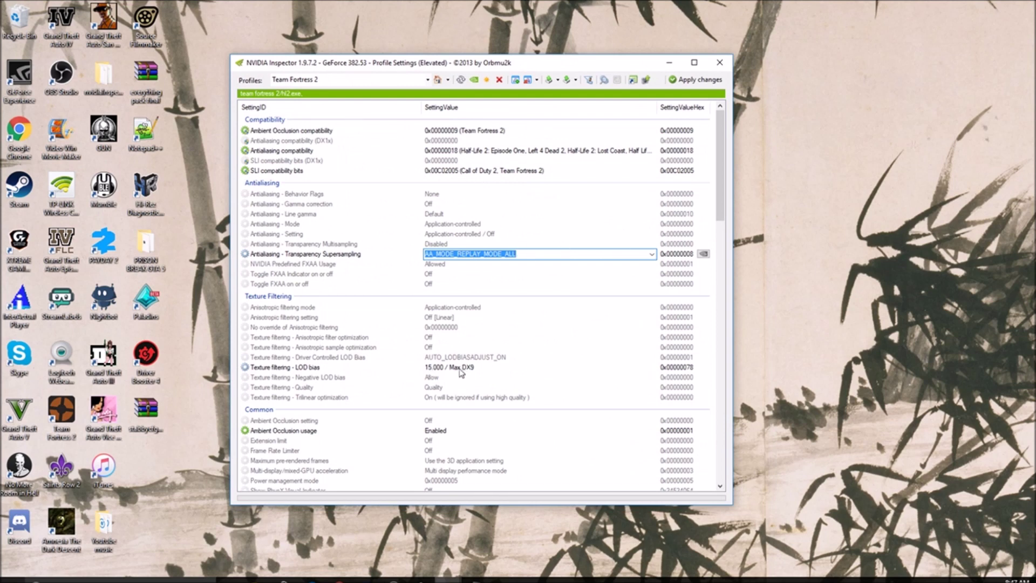
click(652, 255)
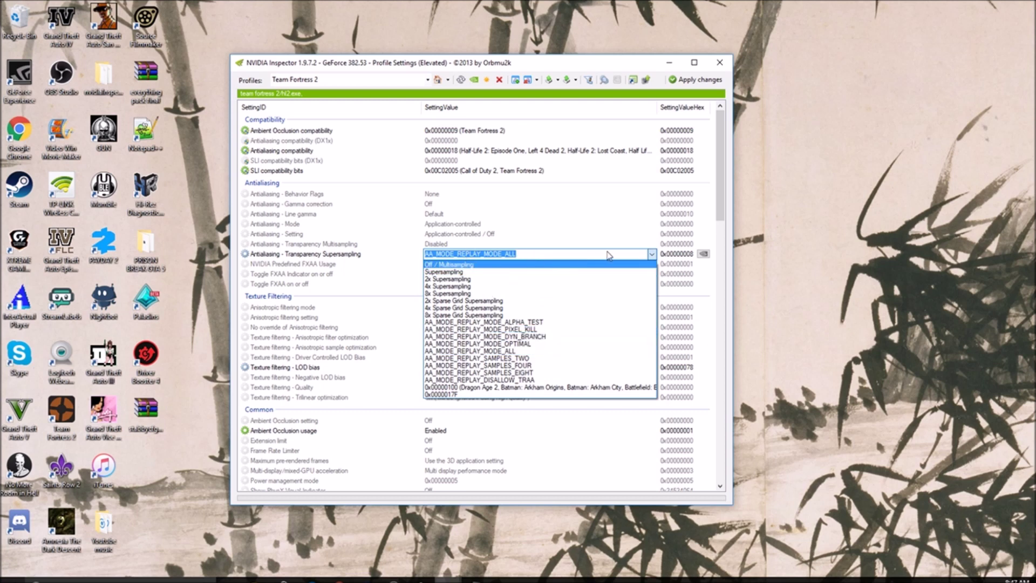
click(652, 254)
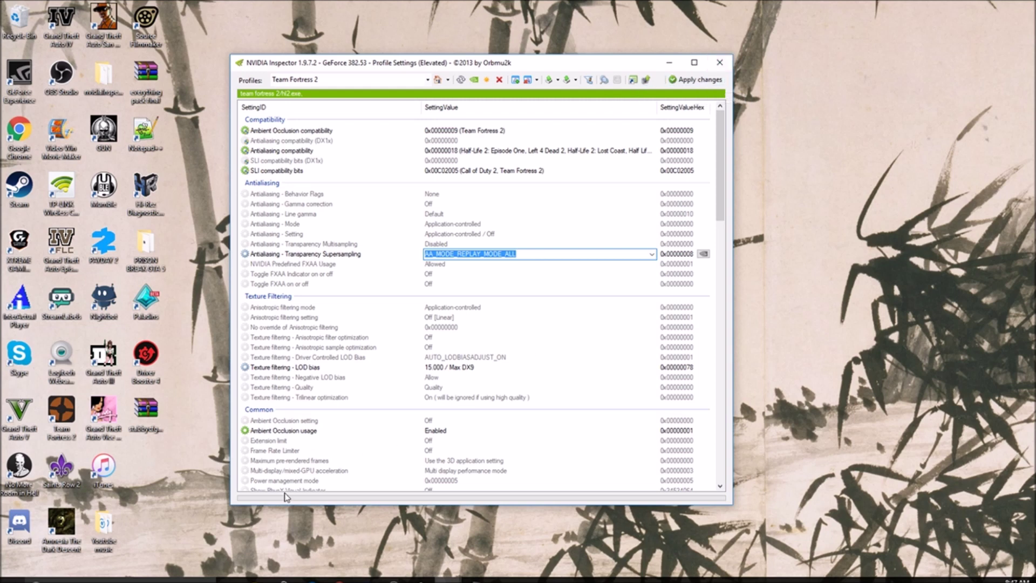
click(224, 334)
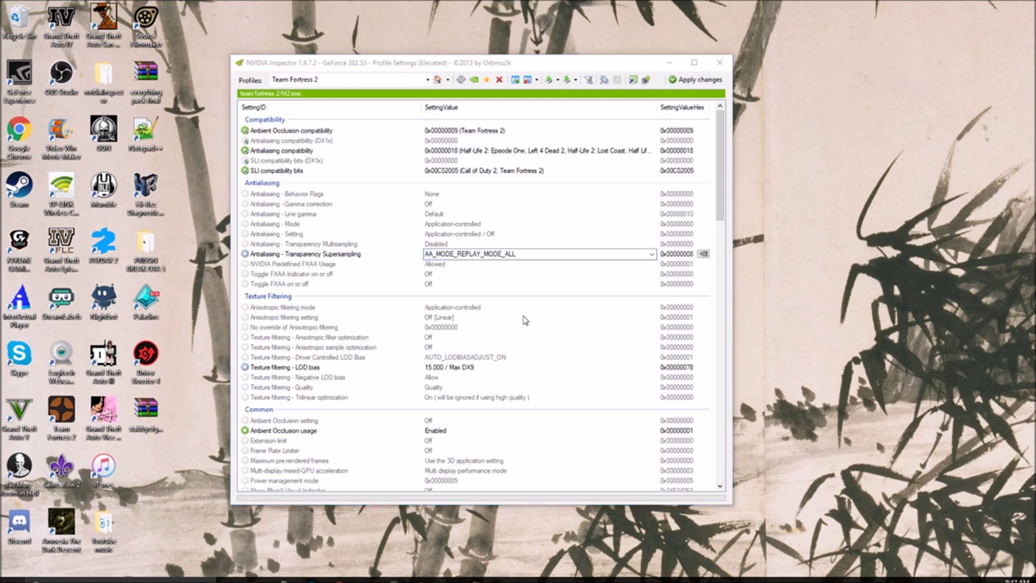